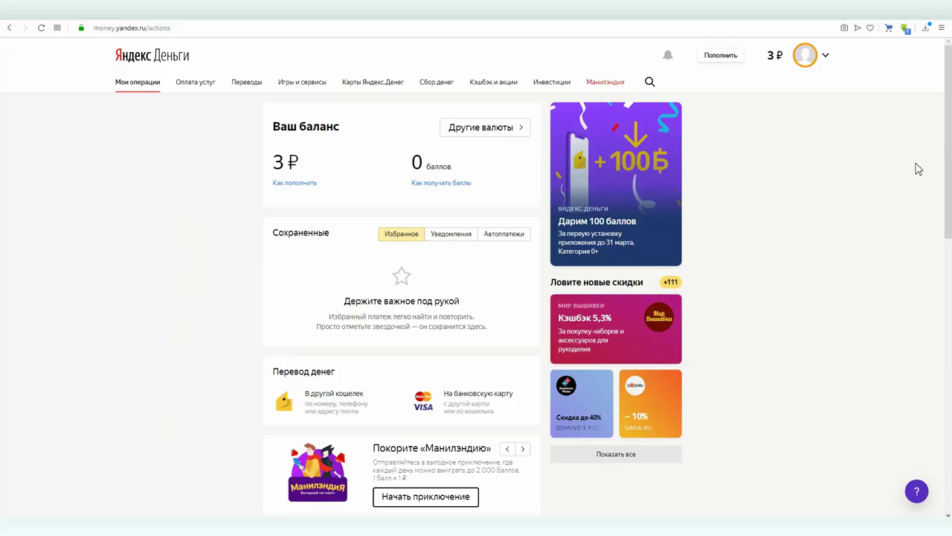
Copy the wallet account number from the Yandex.Money profile and paste it as the account number in Leyka's «Яндекс.Деньги для физ. лиц» settings
left_click(827, 59)
double_click(825, 51)
right_click(825, 55)
left_click(839, 84)
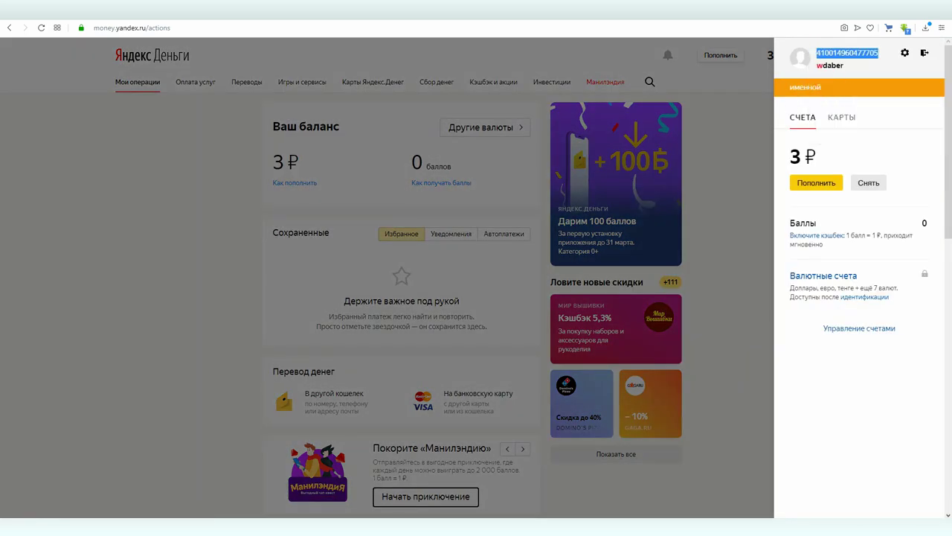
key("alt+Tab")
left_click(195, 393)
key("ctrl+v")
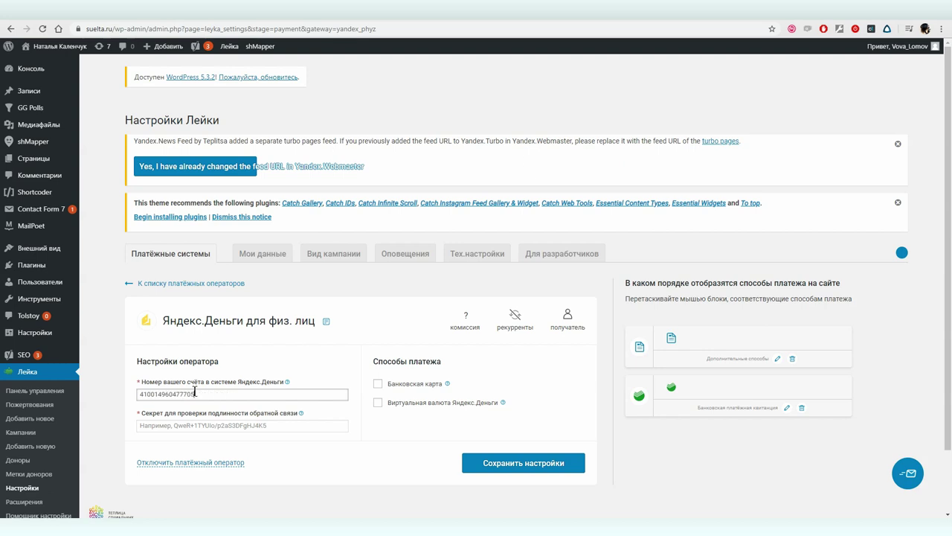
left_click(193, 424)
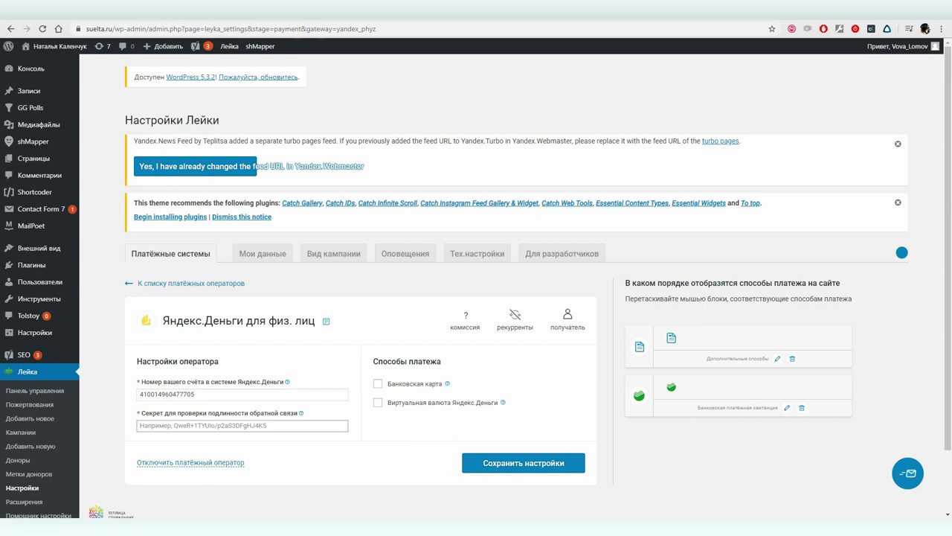
key("ctrl+Tab")
scroll(717, 260, "down", 9)
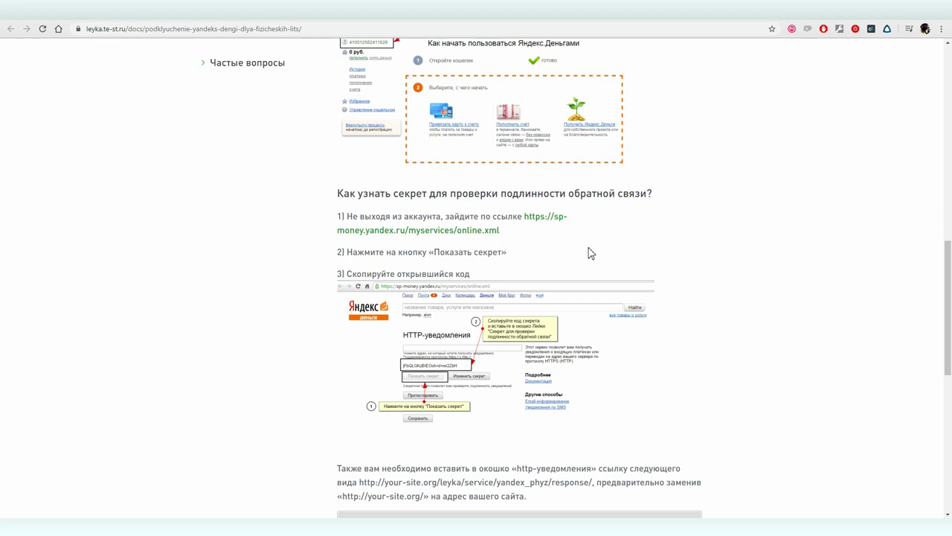
left_click_drag(508, 234, 524, 217)
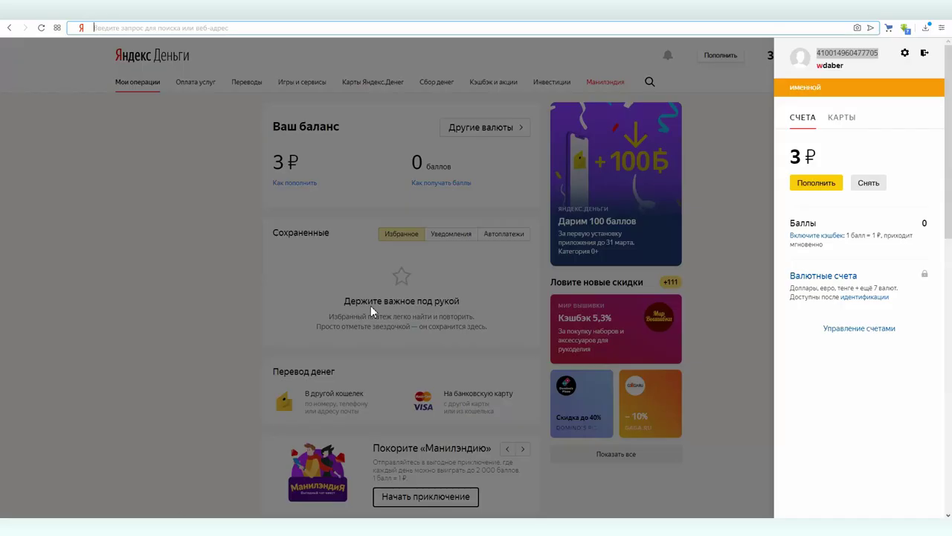
key("ctrl+v")
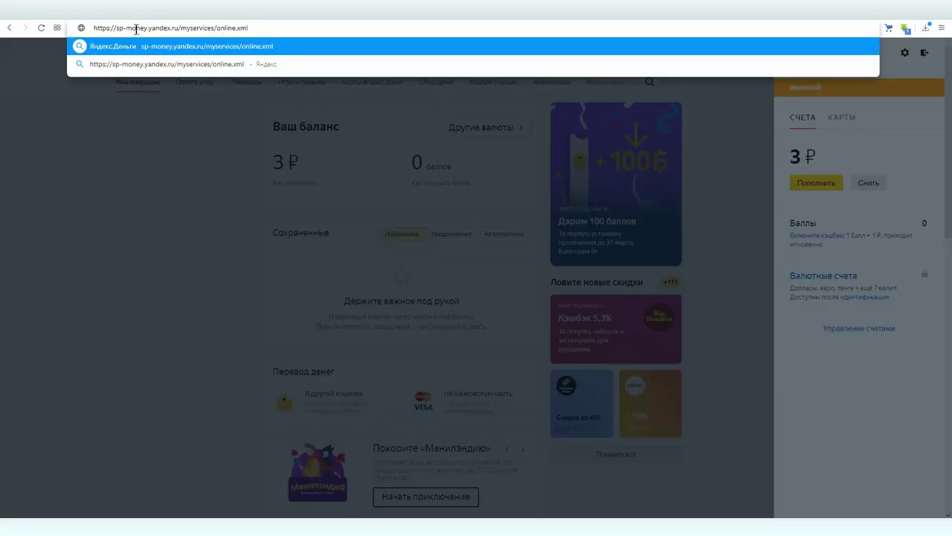
key("Return")
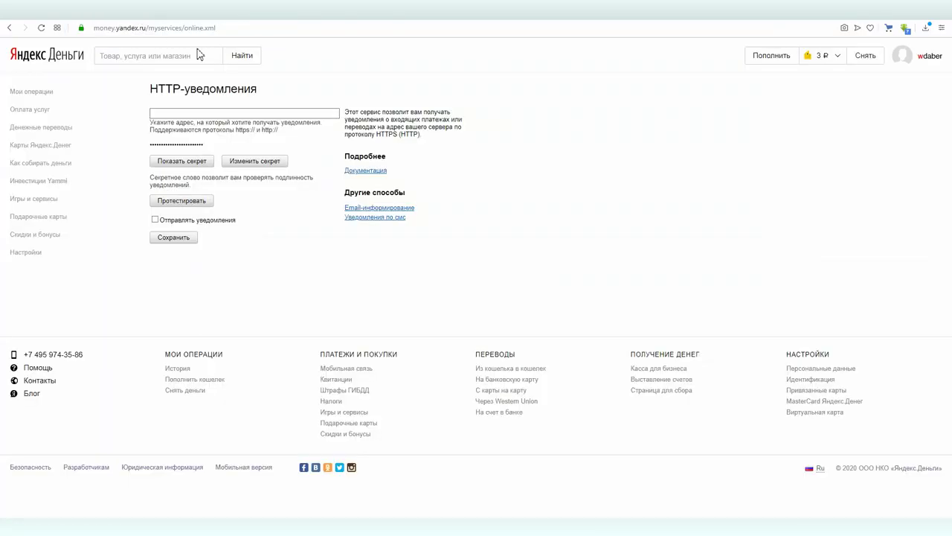
Reveal the HTTP notification secret, paste it as Leyka's feedback verification secret, and enable «Банковская карта» and «Виртуальная валюта Яндекс.Деньги»
left_click(174, 162)
left_click_drag(150, 144, 185, 144)
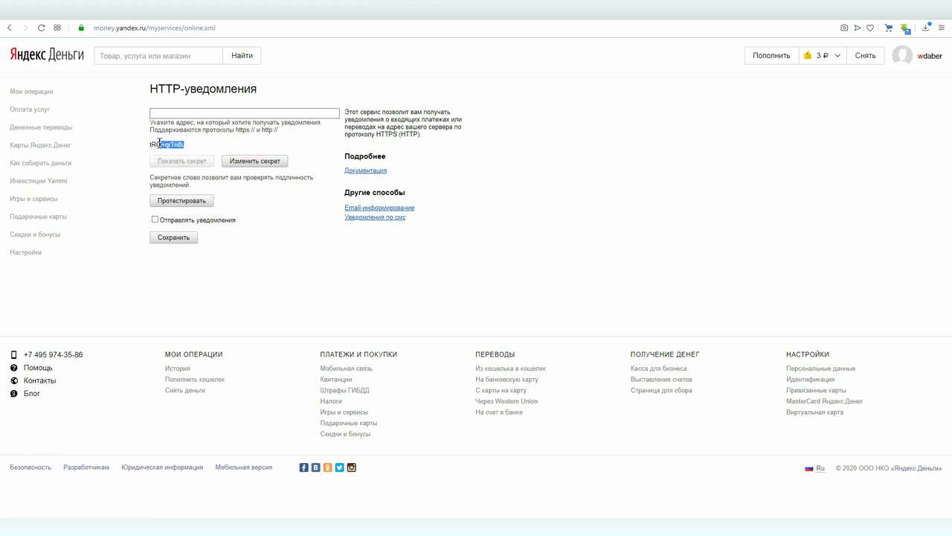
left_click(172, 136)
left_click(212, 512)
left_click(146, 425)
key("ctrl+v")
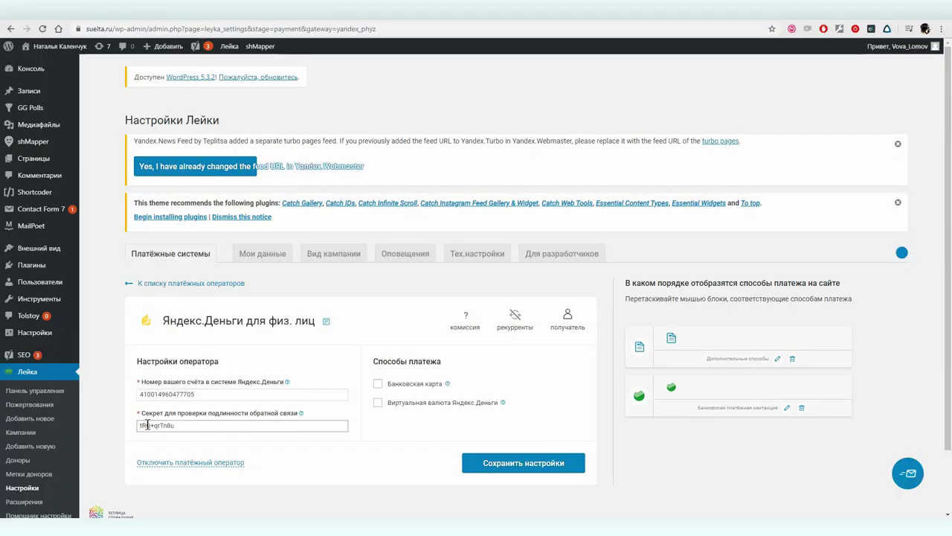
left_click(378, 383)
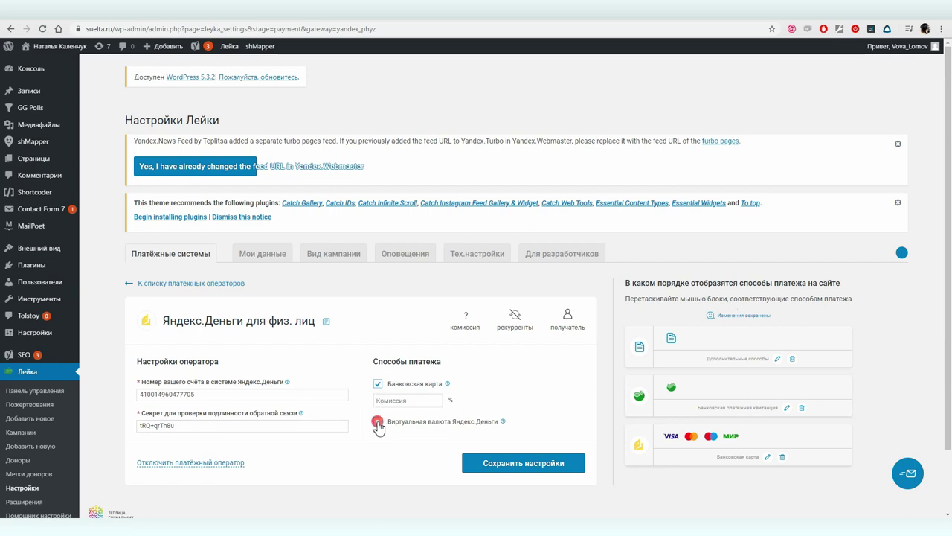
left_click(377, 422)
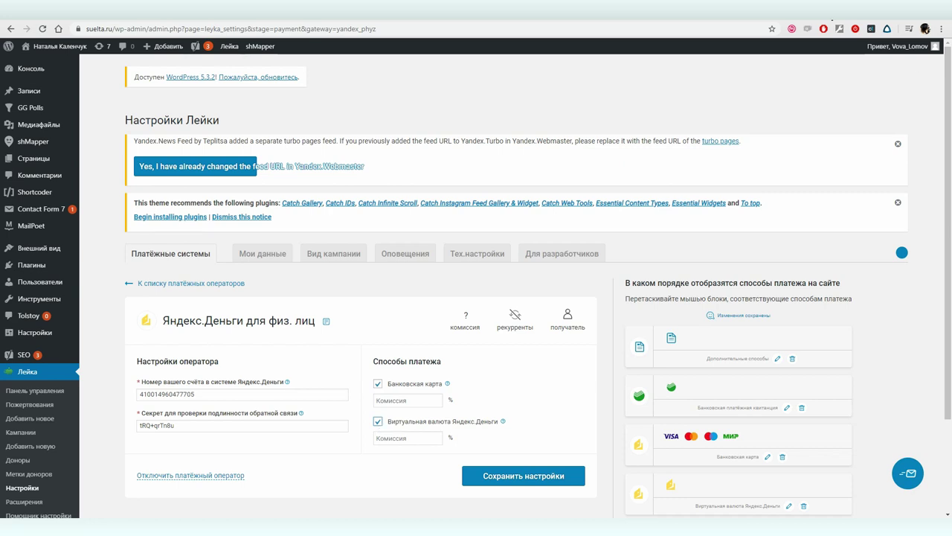
key("ctrl+Tab")
scroll(654, 402, "down", 3)
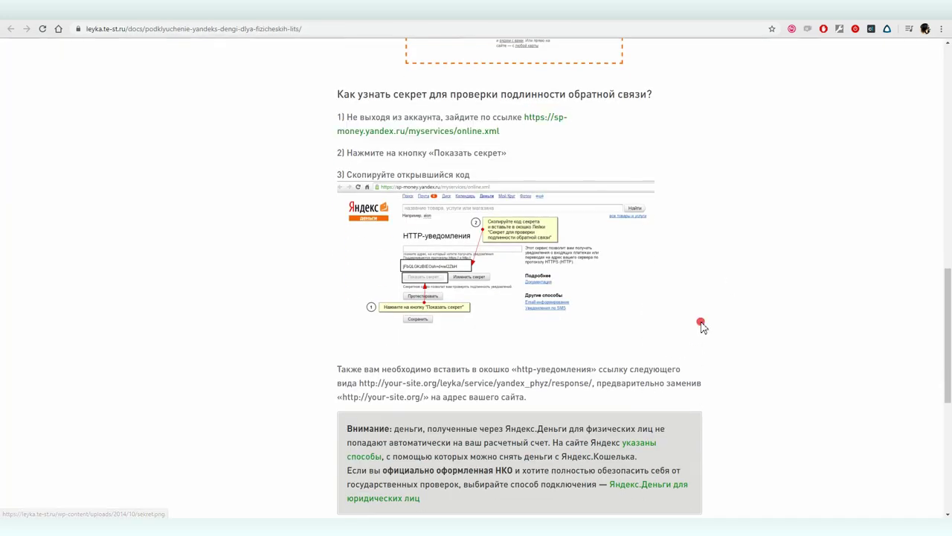
scroll(723, 311, "down", 3)
left_click_drag(360, 283, 592, 283)
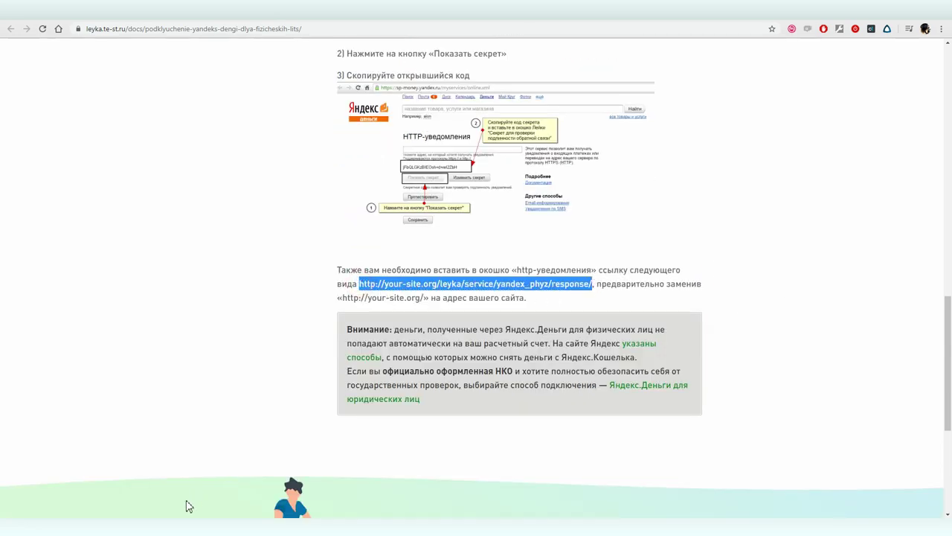
key("alt+Tab")
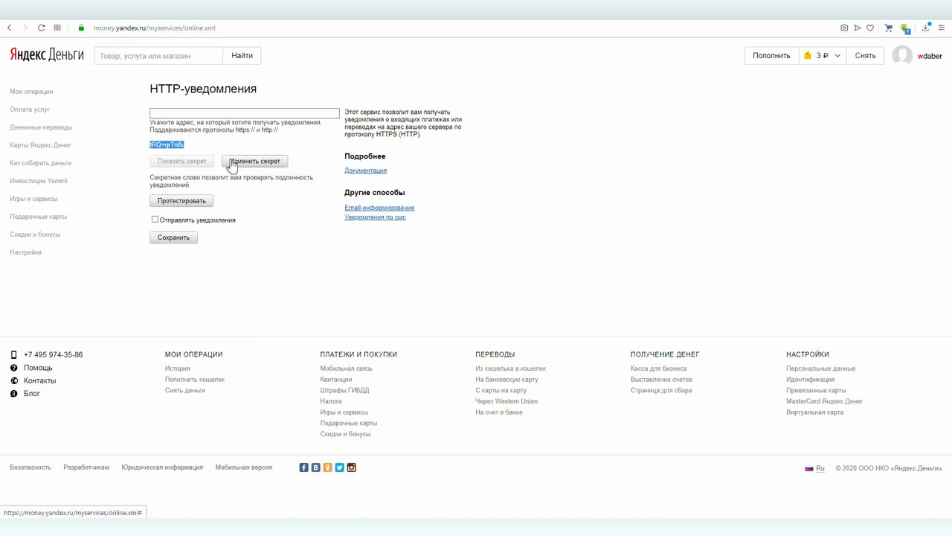
left_click(178, 113)
key("ctrl+v")
left_click_drag(194, 119, 209, 119)
type("suelta.ru/leyka/")
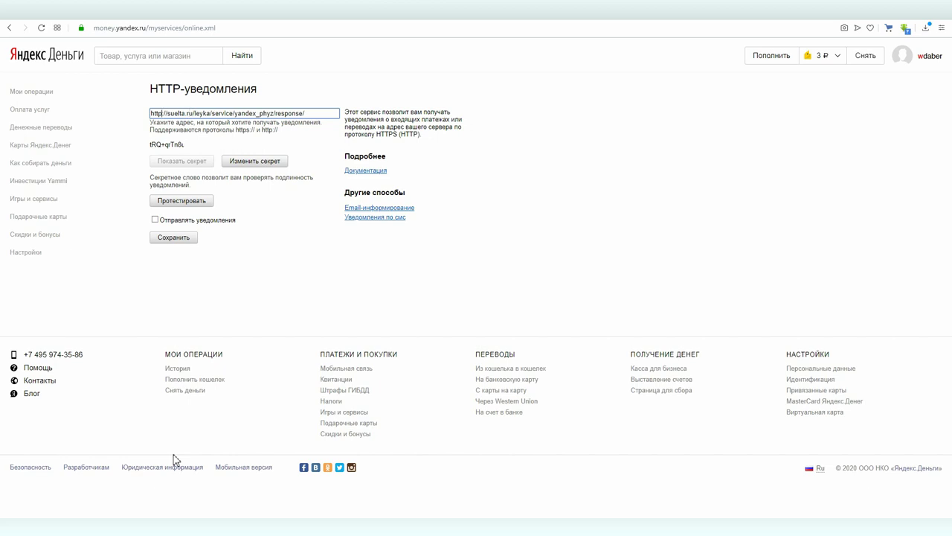
type("s")
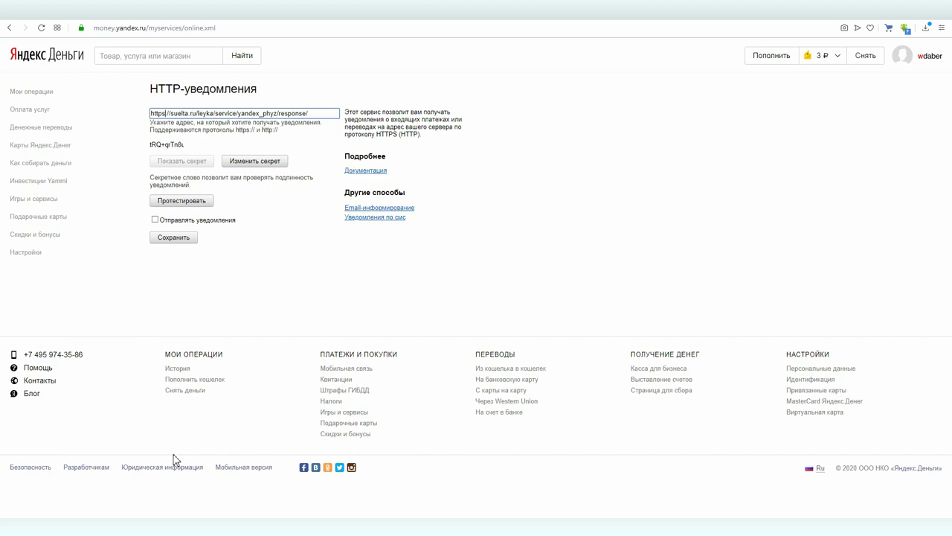
Enable sending notifications and save it in Yandex.Money, and save the payment operator's settings in Leyka
left_click(155, 211)
left_click(177, 232)
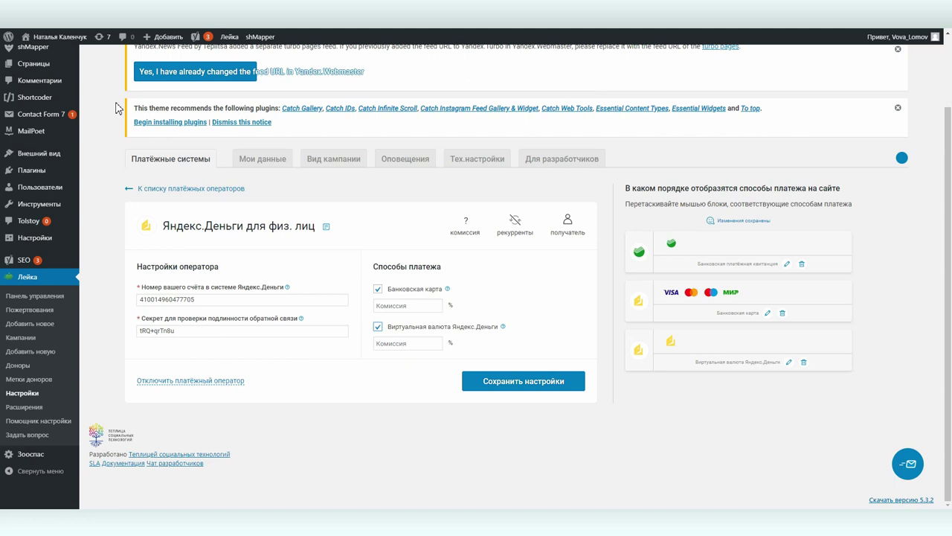
left_click(518, 384)
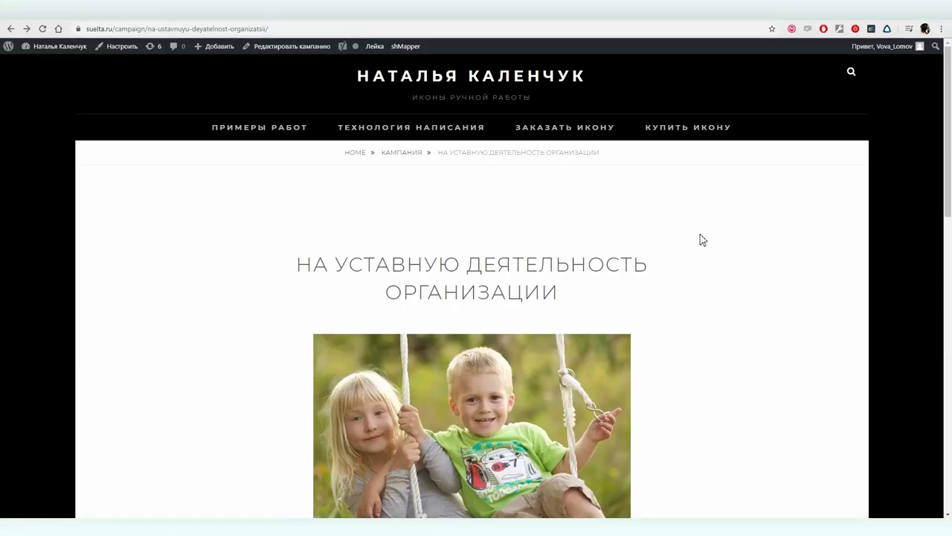
In the campaign's donation form, choose «Банковская карта» as the payment method and set the amount to 200 roubles
scroll(703, 239, "down", 7)
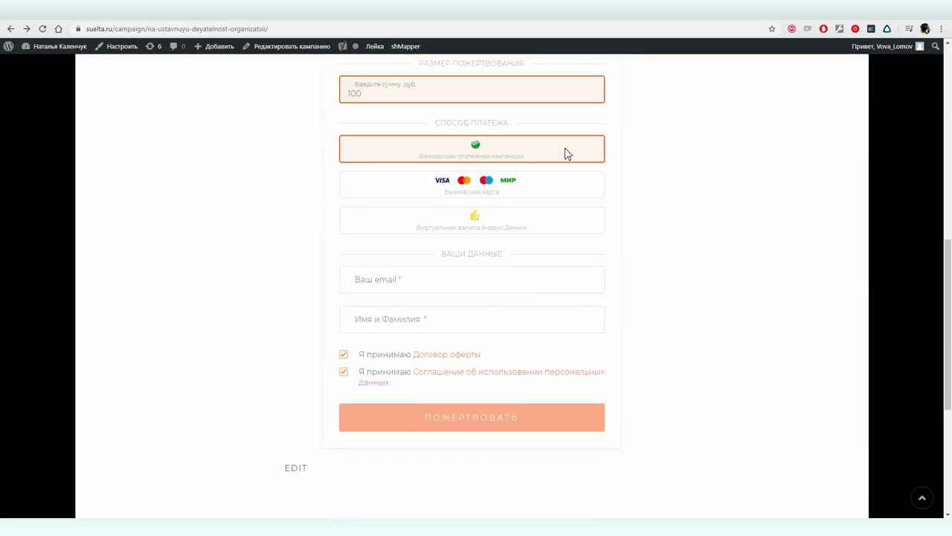
left_click(487, 195)
left_click_drag(363, 94, 334, 94)
type("200")
Fill in the donor's e-mail and name, and submit the donation form
left_click(393, 282)
left_click(393, 301)
left_click(382, 323)
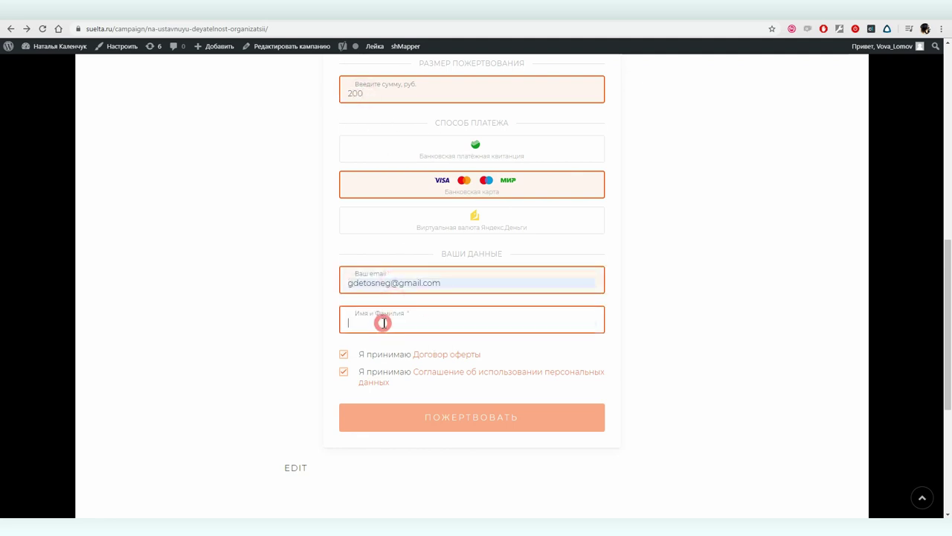
type("Владимир")
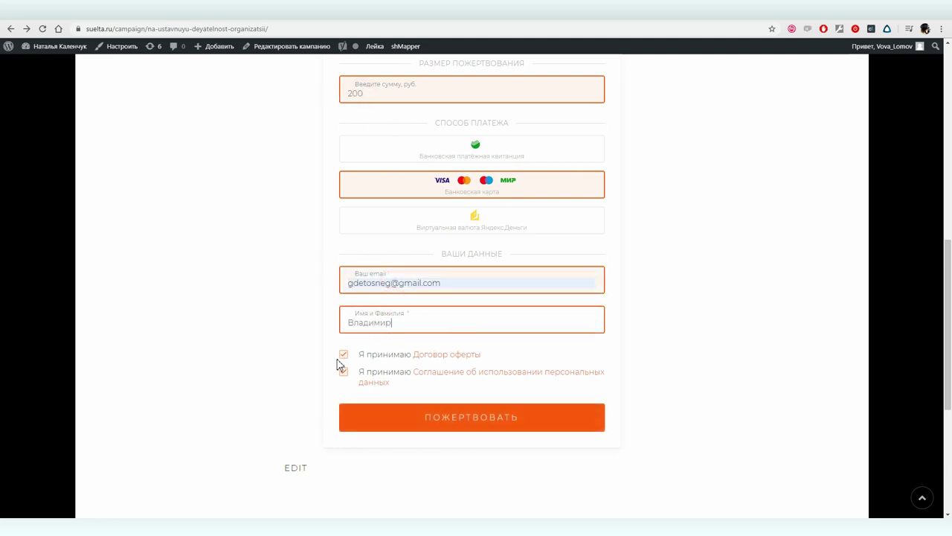
left_click(462, 426)
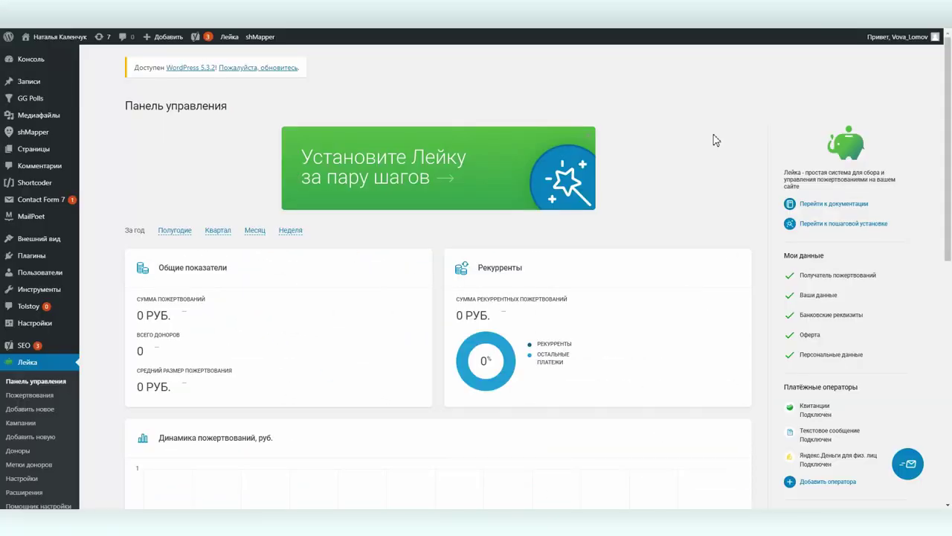
Open Leyka's payment settings and remove «Банковская карта» from the list of payment methods shown on the site
scroll(471, 324, "down", 3)
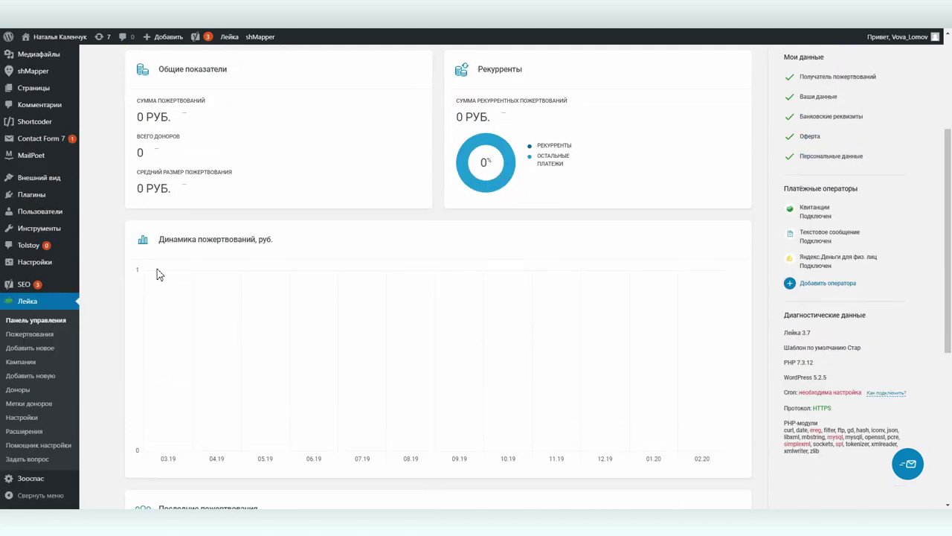
left_click(20, 419)
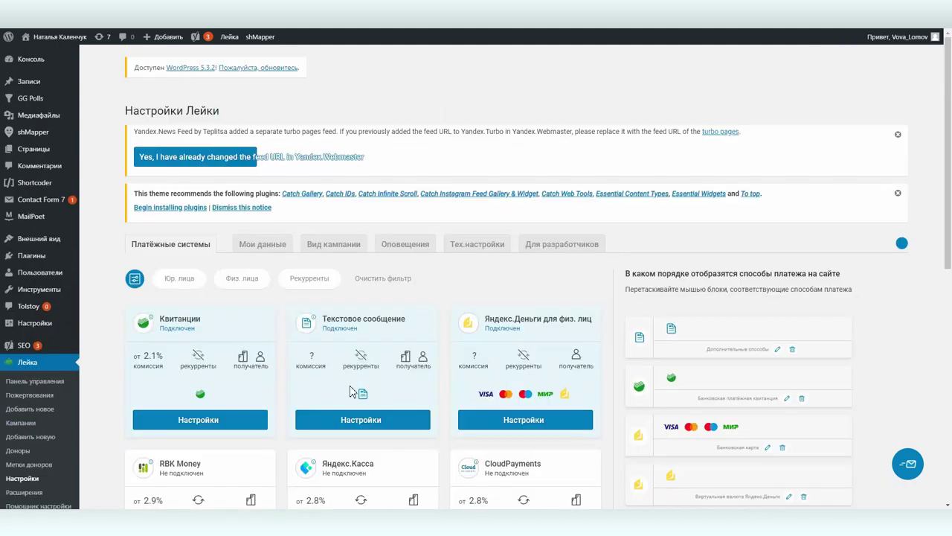
scroll(614, 352, "down", 2)
left_click(782, 298)
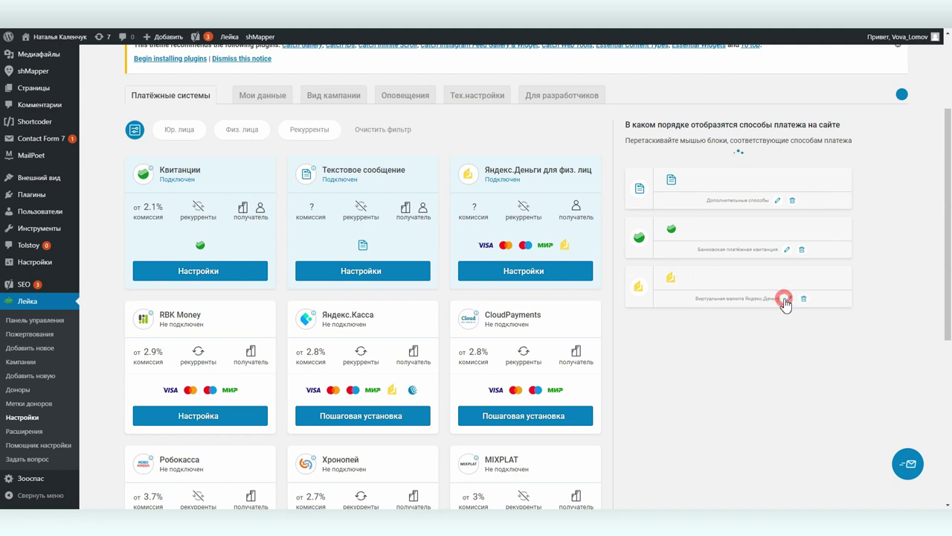
Disable «Виртуальная валюта Яндекс.Деньги» in the «Яндекс.Деньги для физ. лиц» operator, save its settings and return to the operator list
left_click(506, 270)
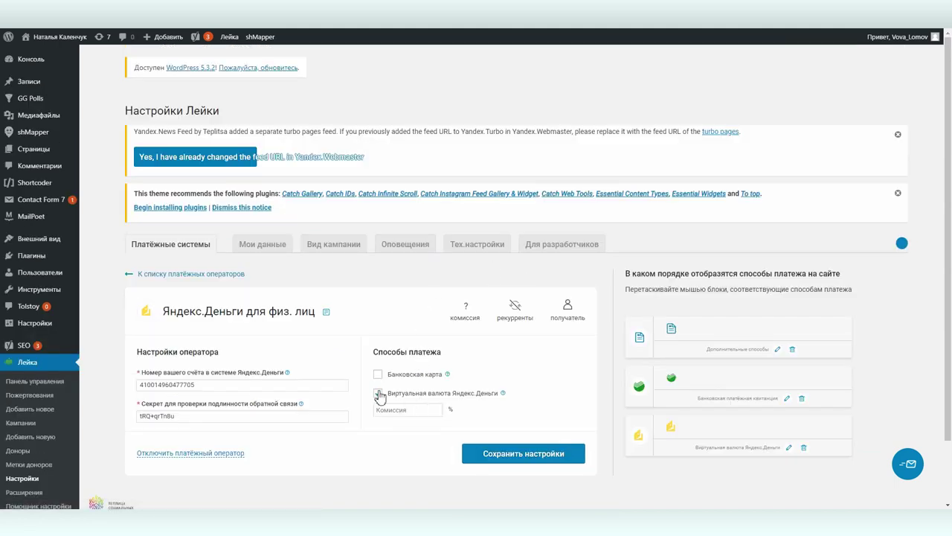
left_click(195, 453)
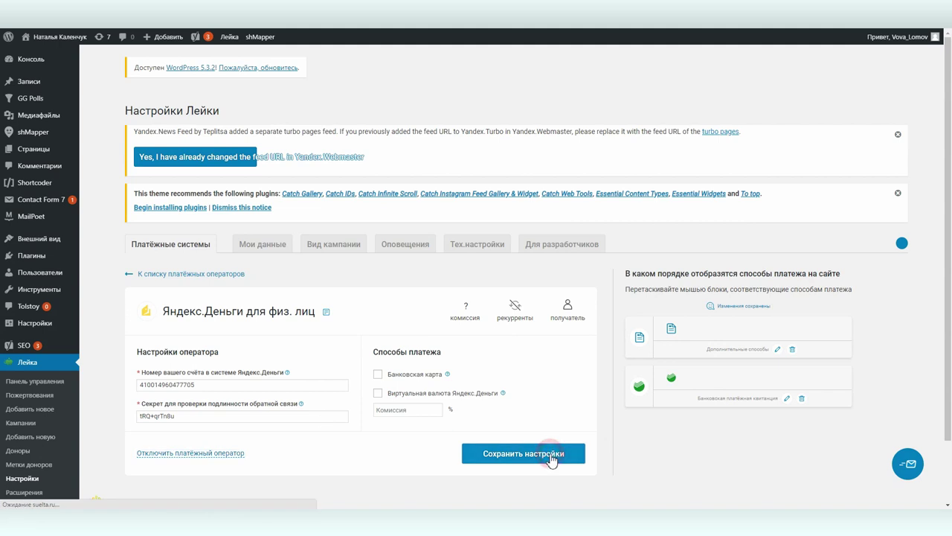
left_click(128, 274)
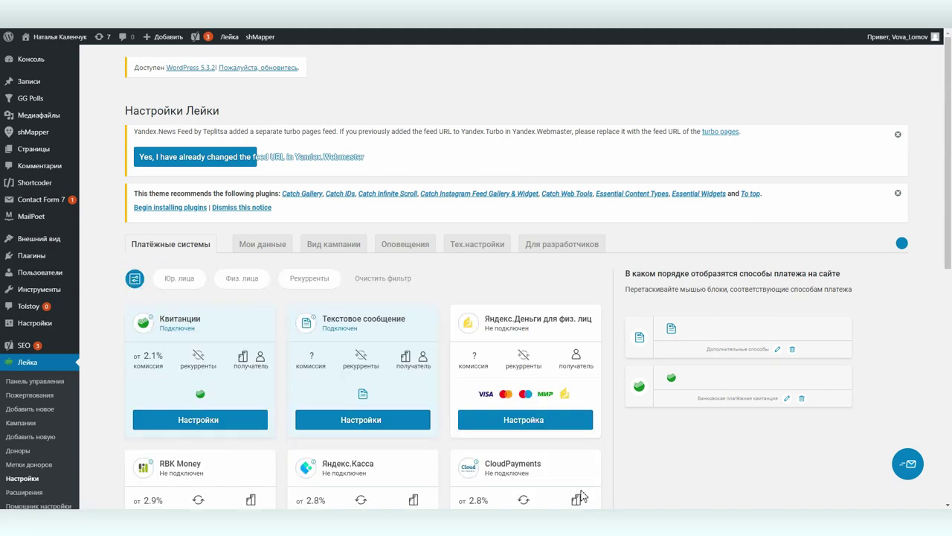
In the «Текстовое сообщение» operator, write the donation methods text «Вы можете отправить СМС на короткий номер 4343 с текстом "Фонд 500"»
scroll(688, 469, "down", 3)
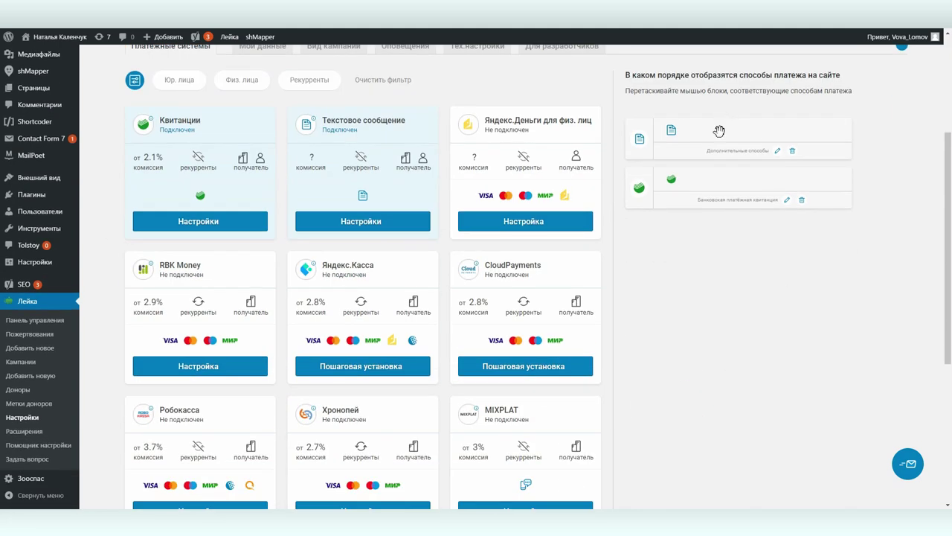
left_click(357, 221)
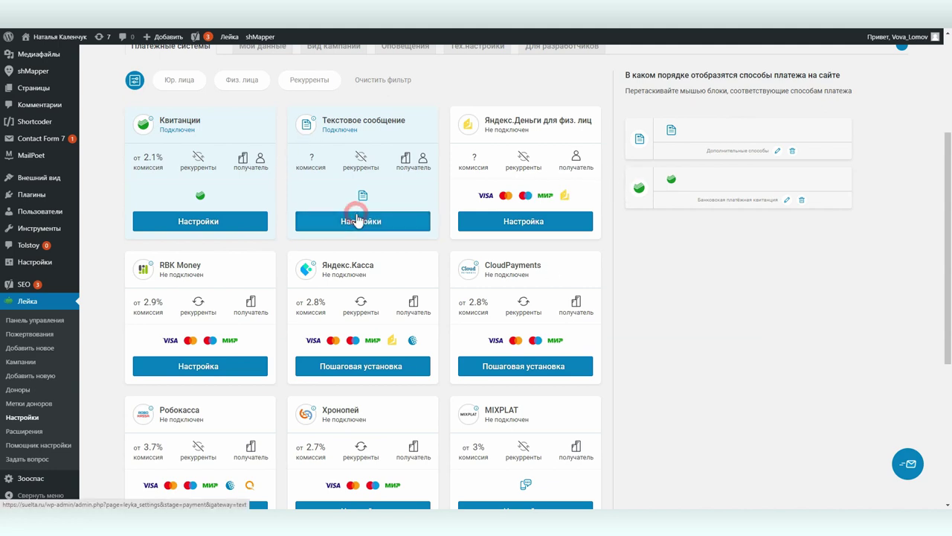
scroll(376, 224, "down", 3)
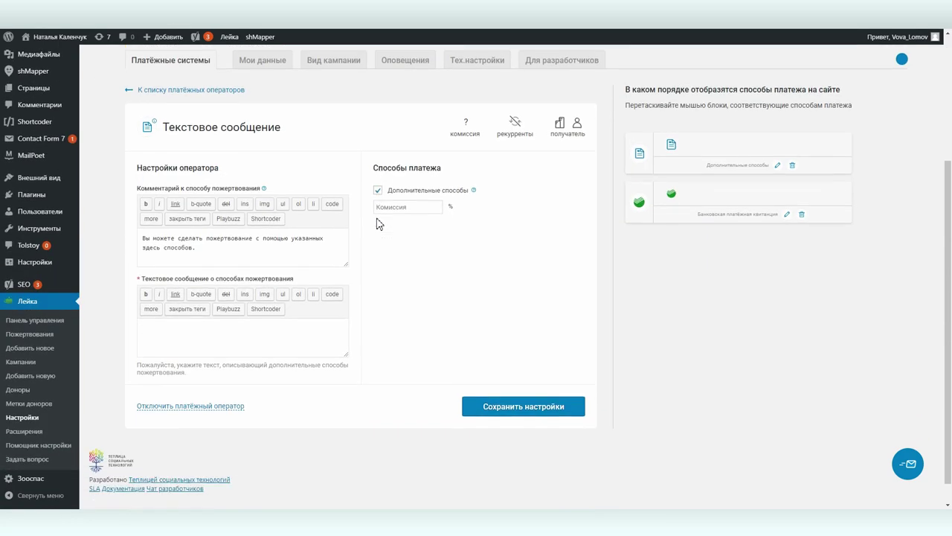
left_click(186, 303)
type("Вы можете отпр")
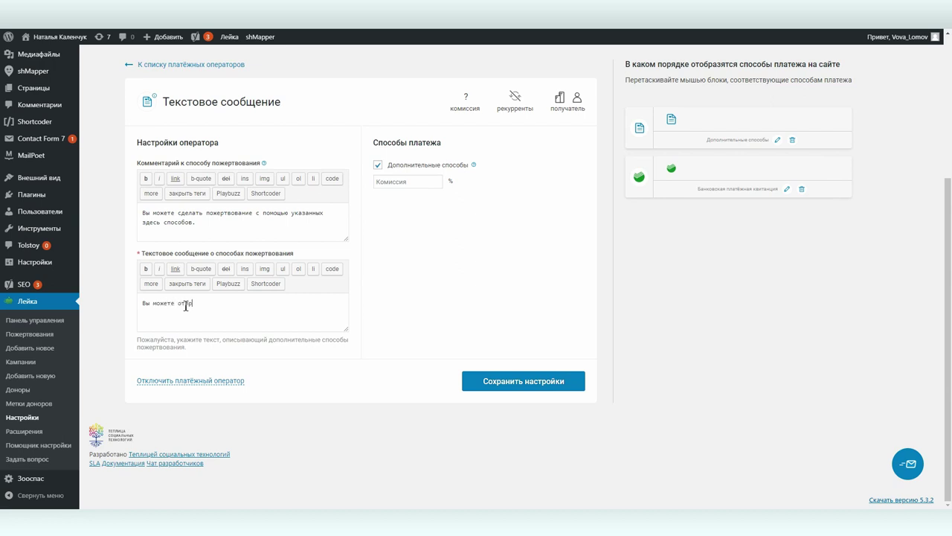
type("авит")
type("текстом")
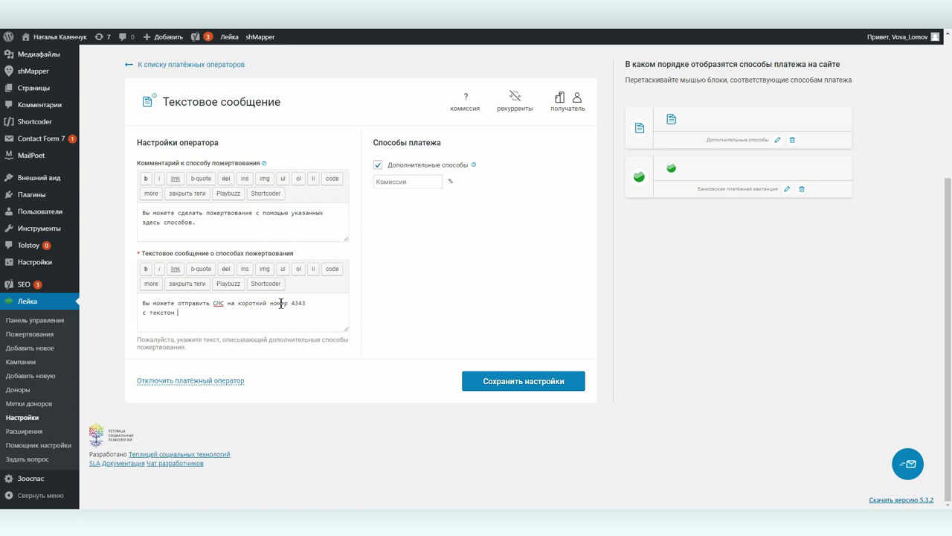
type(" \"Фонд 500\"Другу")
type("мма")
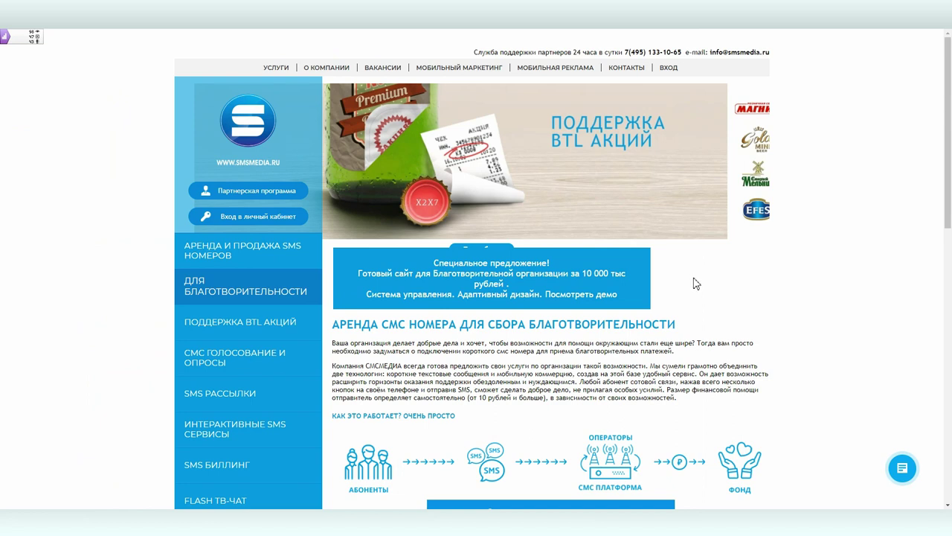
Review the SMSMEDIA page on renting a short SMS number for charity, including how it works, connection cost and advantages
scroll(696, 283, "down", 5)
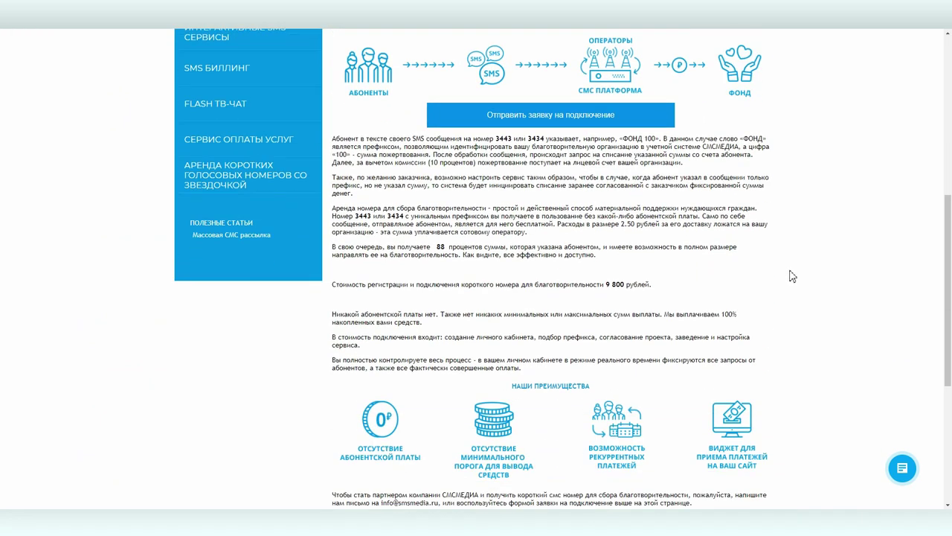
scroll(792, 276, "down", 1)
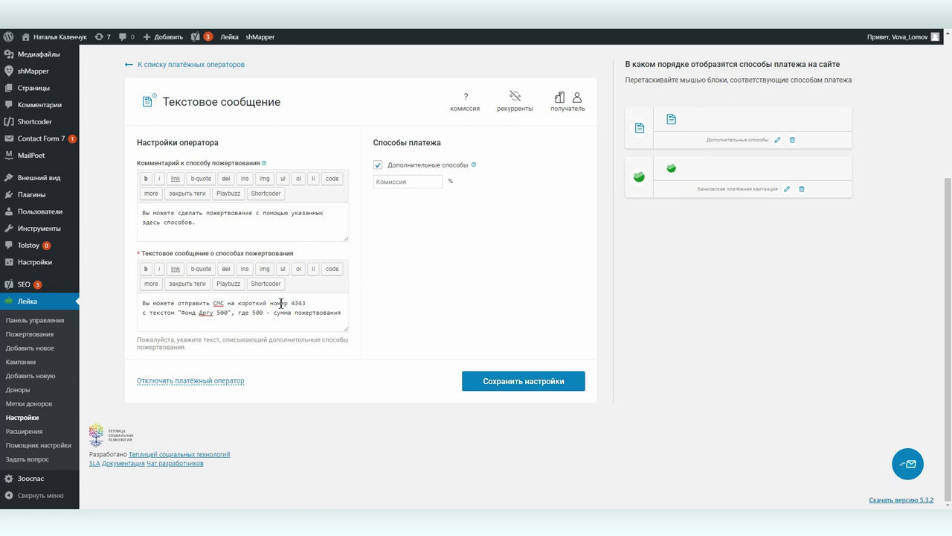
Make 4343 and "Фонд Дргу 500" bold in the donation methods text of the «Текстовое сообщение» operator and save its settings
double_click(306, 302)
left_click(147, 269)
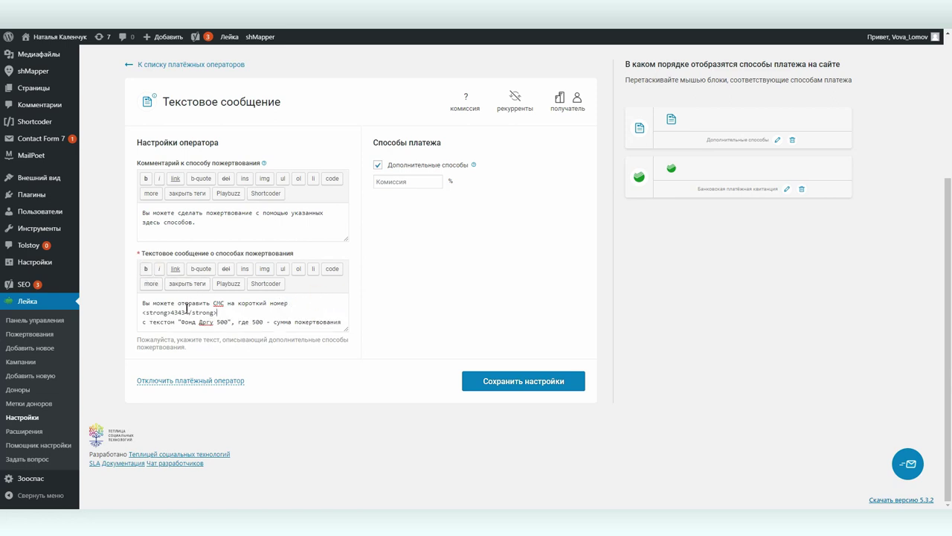
left_click_drag(178, 322, 225, 322)
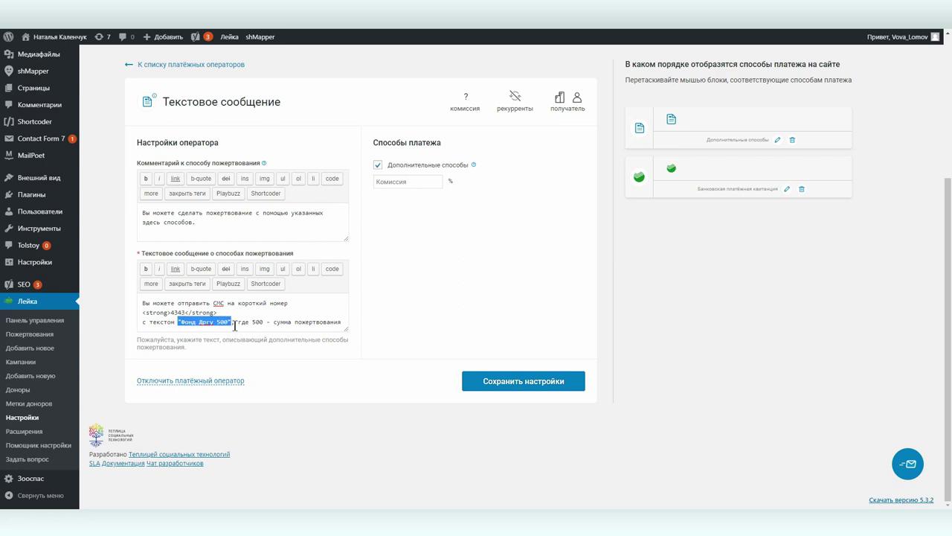
left_click(146, 269)
left_click(529, 386)
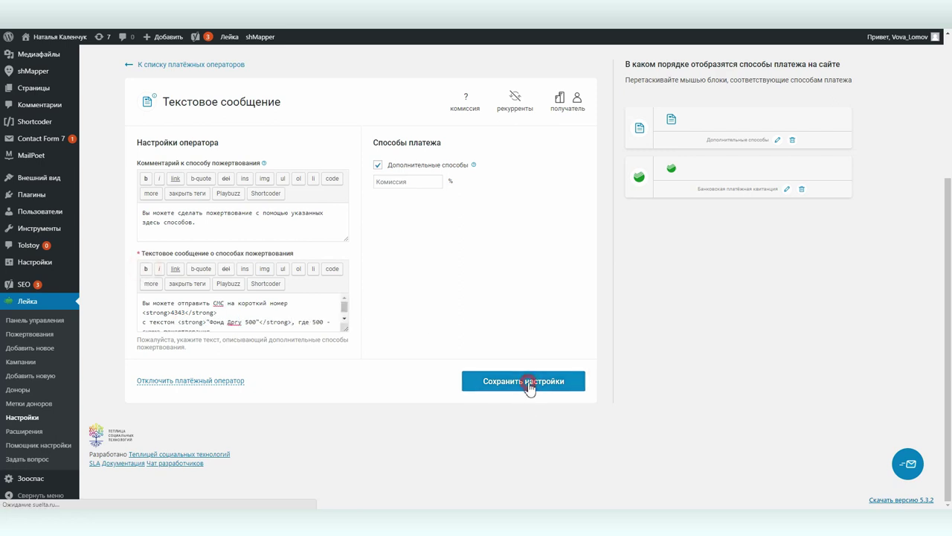
scroll(691, 423, "down", 2)
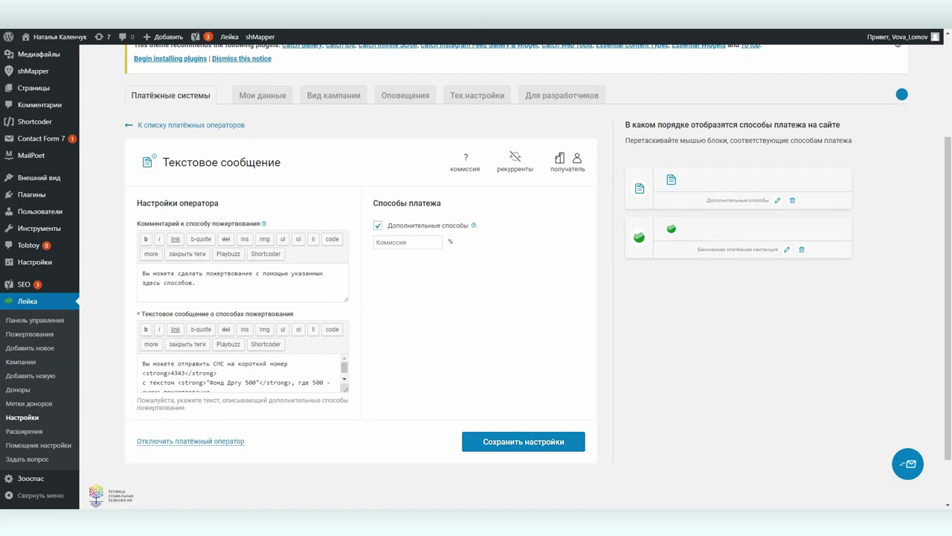
Check the donation form on the campaign page, switching the payment method to «Банковская платёжная квитанция» and back to «Дополнительные способы»
left_click(409, 14)
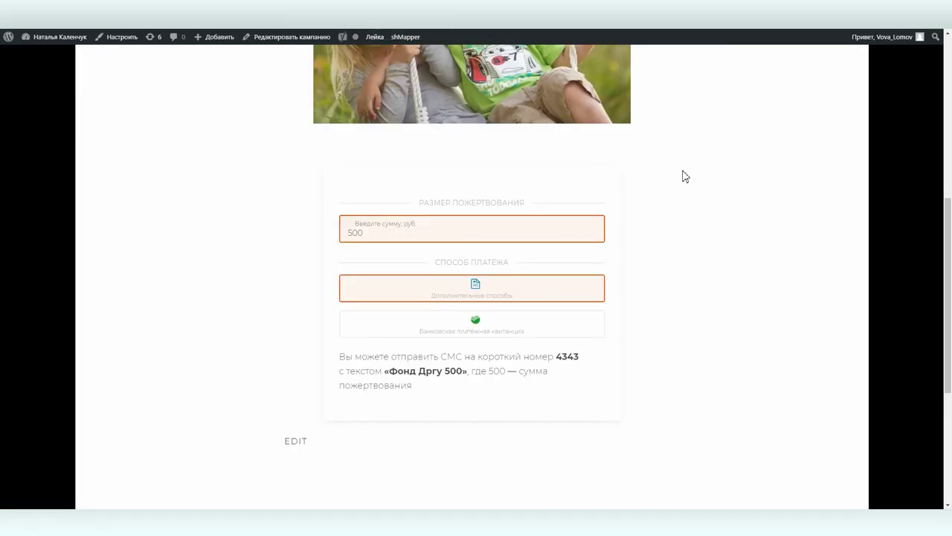
scroll(633, 208, "down", 1)
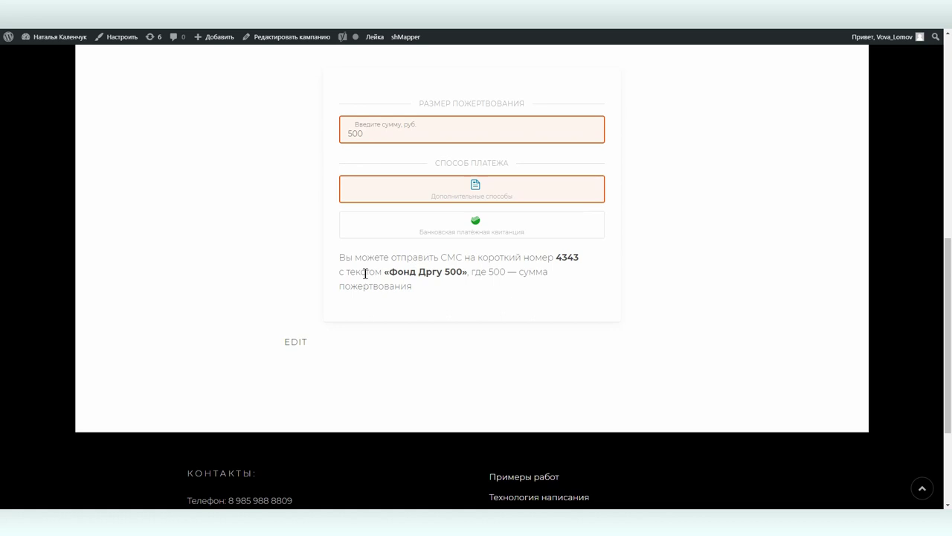
left_click(504, 232)
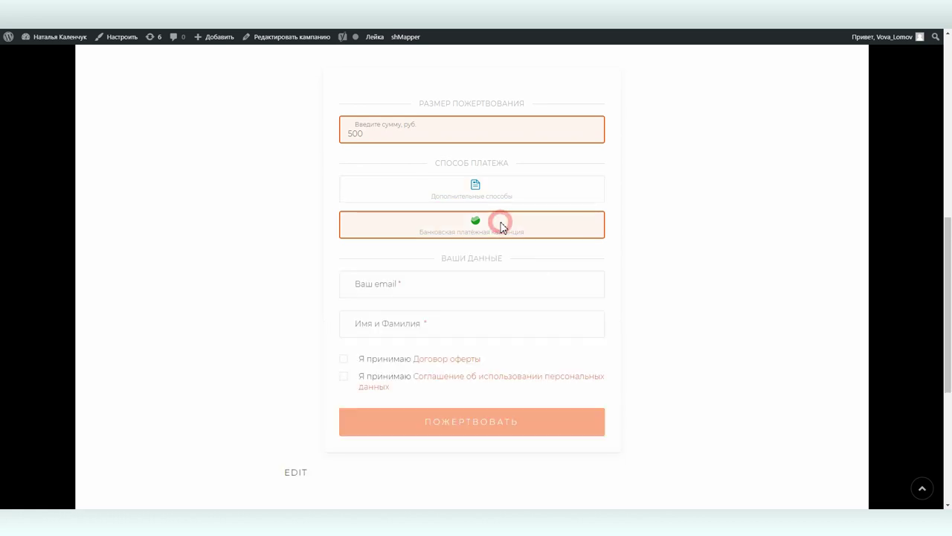
left_click(492, 186)
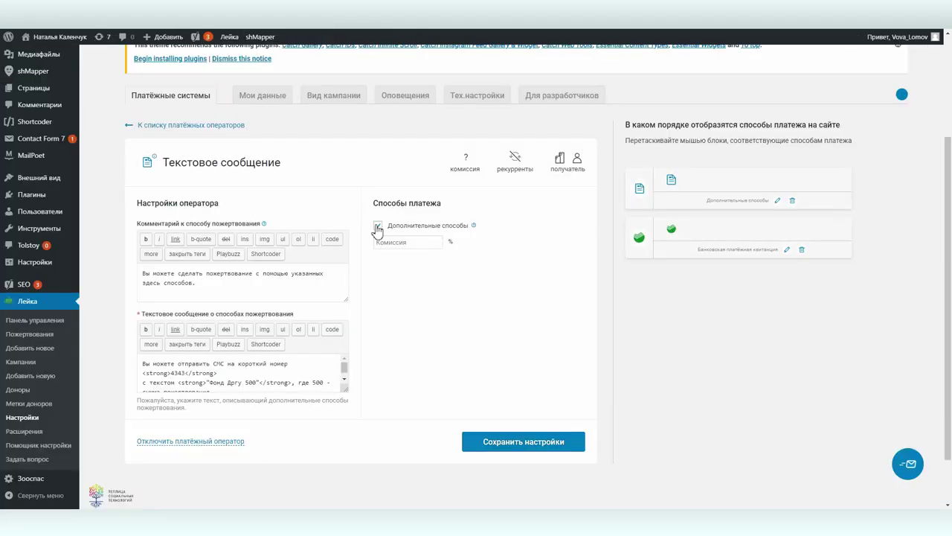
Disable «Дополнительные способы» in the «Текстовое сообщение» operator and save its settings
left_click(378, 225)
left_click(510, 383)
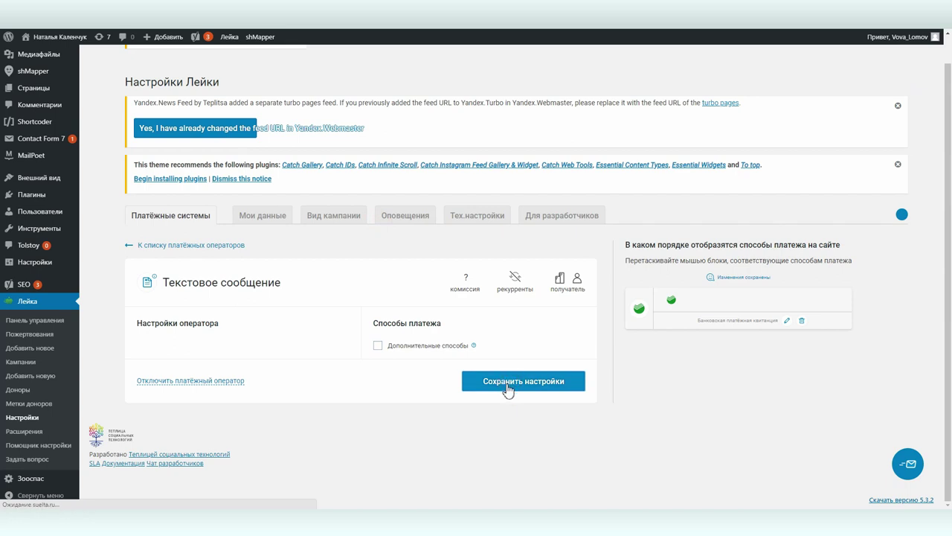
scroll(272, 362, "down", 1)
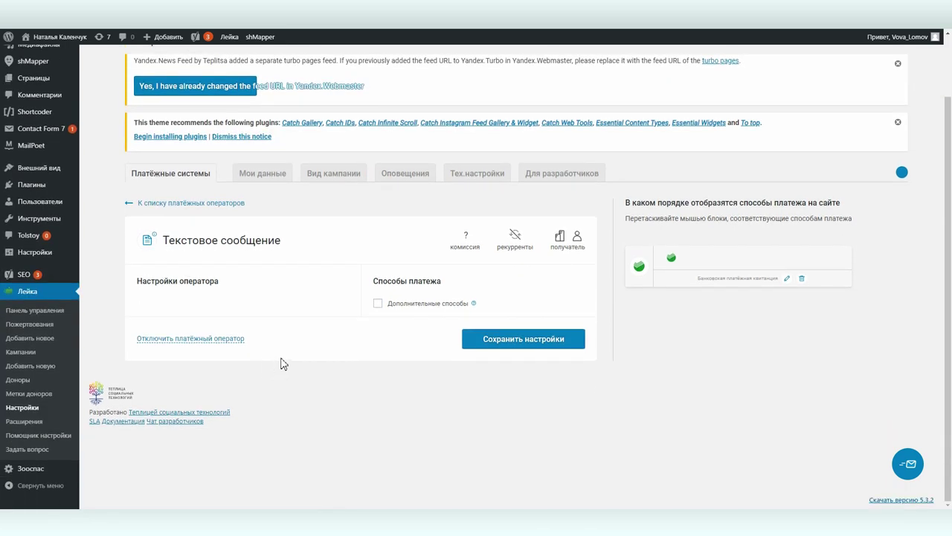
Start Leyka's step-by-step setup from its dashboard and set the donation recipient to «НКО — юридическое лицо», saving the choice
left_click(23, 311)
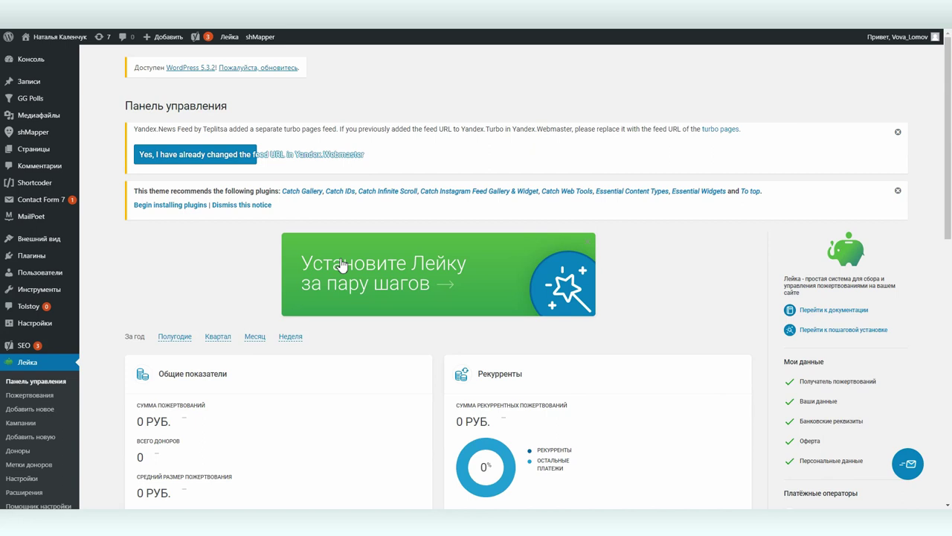
left_click(342, 265)
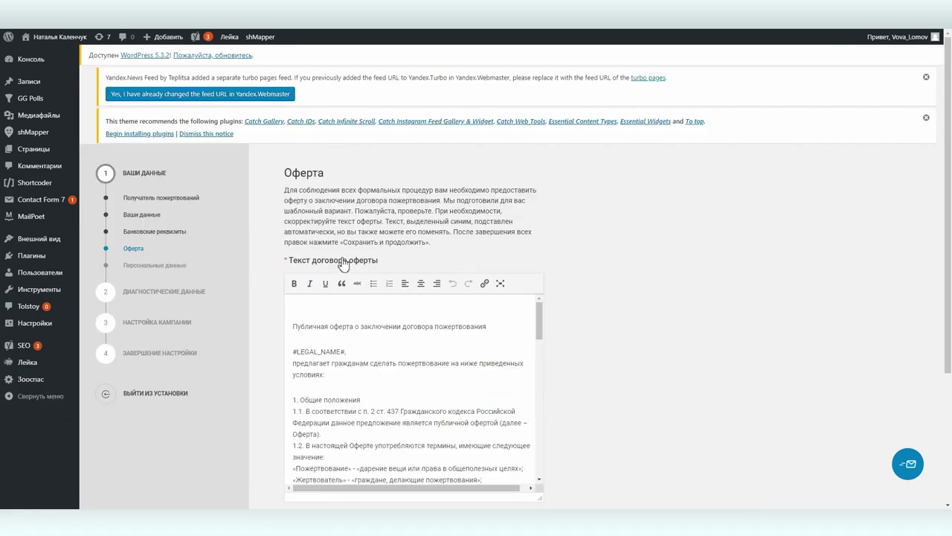
left_click(143, 215)
left_click(148, 198)
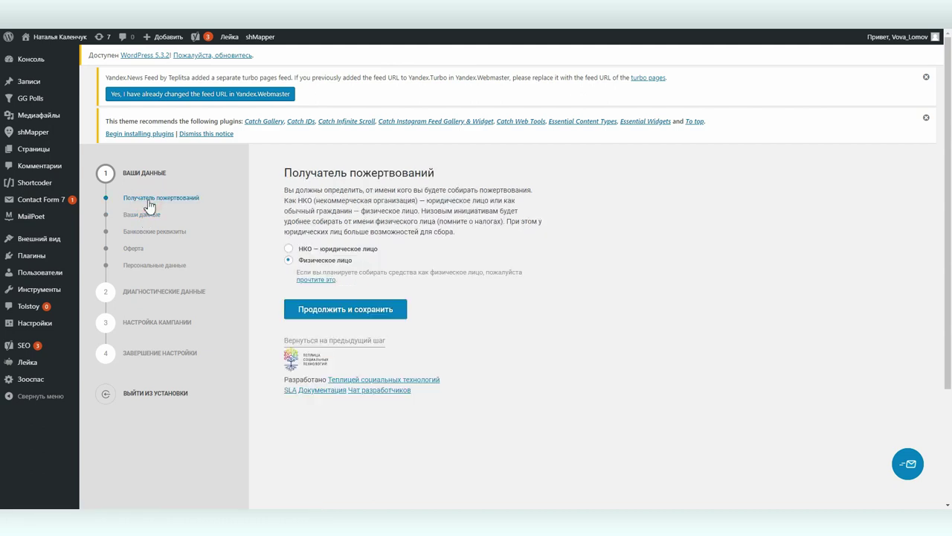
left_click(303, 248)
left_click(338, 313)
Save and continue through the organisation data, bank details and offer pages of the setup up to the personal data terms
scroll(265, 253, "down", 1)
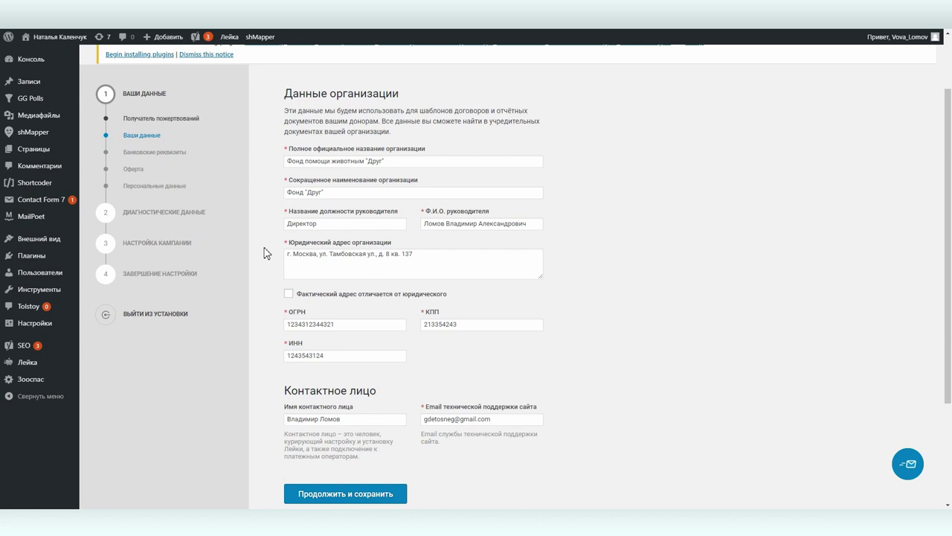
left_click(339, 495)
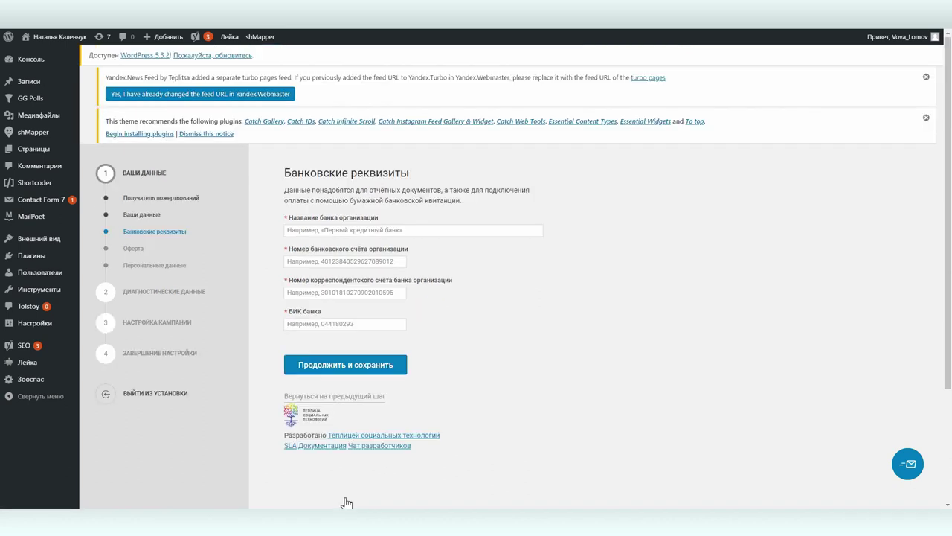
left_click(353, 366)
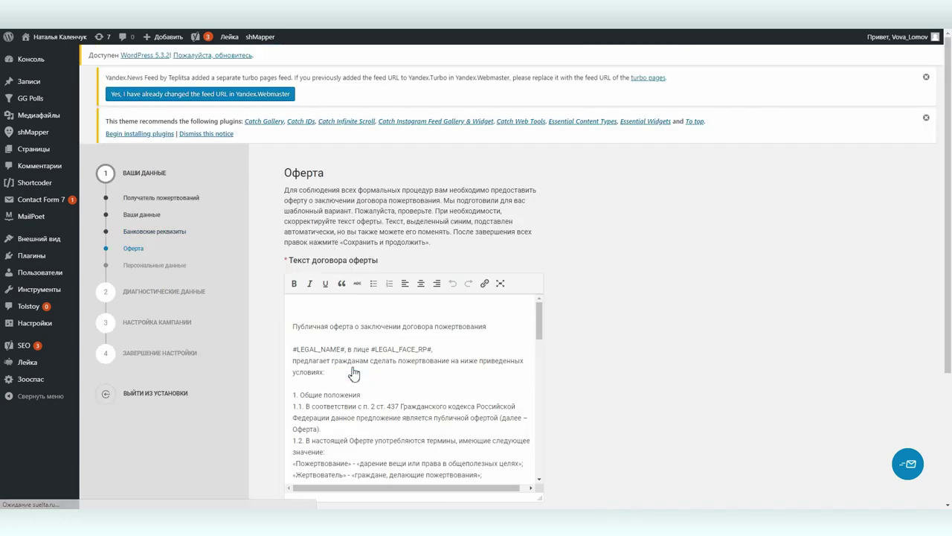
scroll(584, 350, "down", 1)
left_click(329, 430)
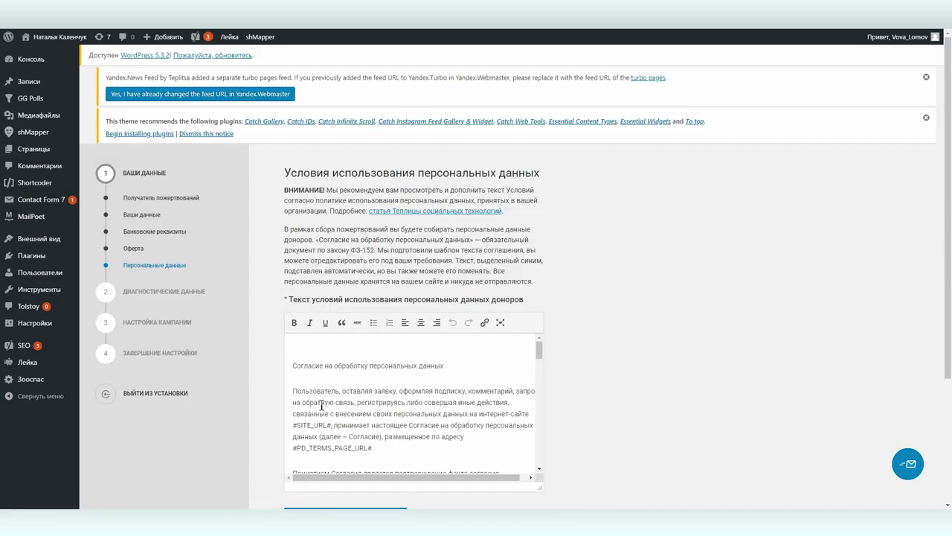
Open Leyka's payment settings and look through the payment operators available for a legal entity
mouse_move(24, 366)
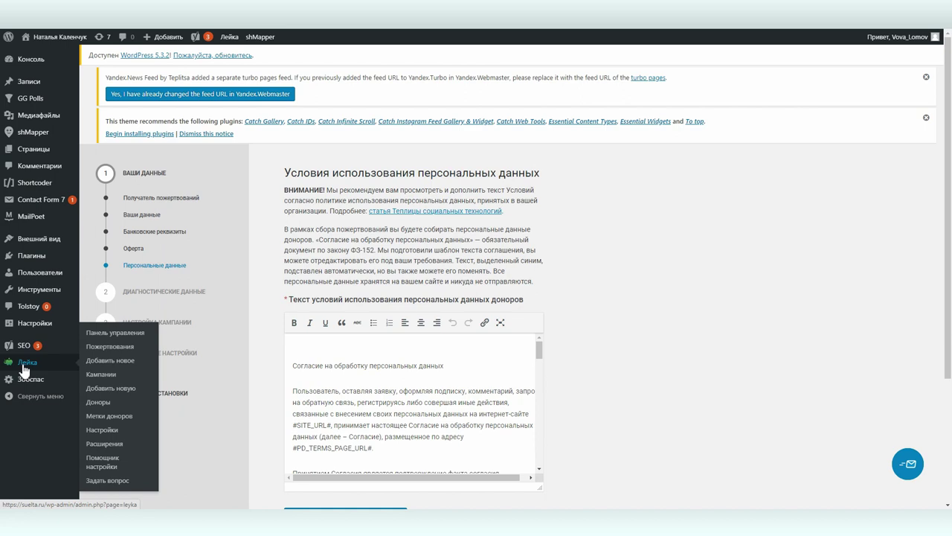
left_click(97, 430)
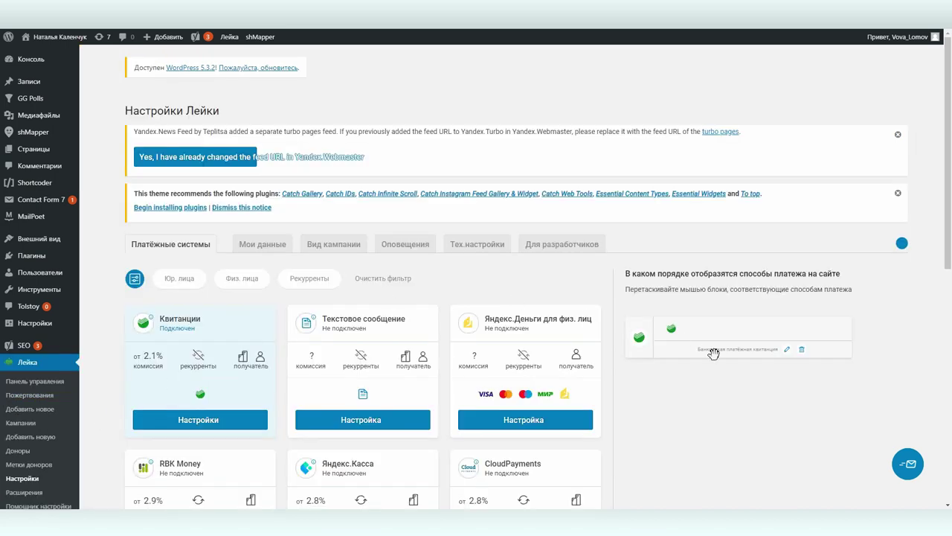
scroll(703, 353, "down", 2)
scroll(666, 327, "down", 2)
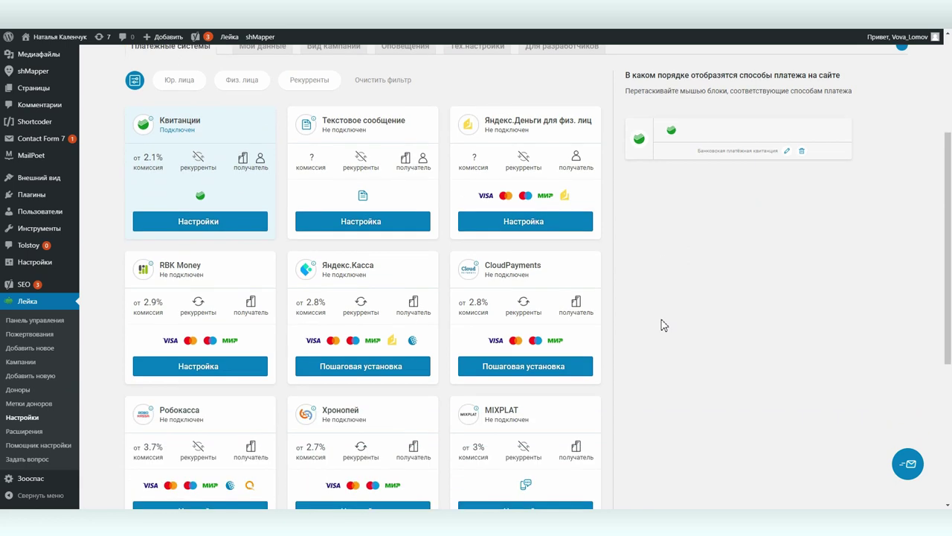
scroll(665, 325, "down", 1)
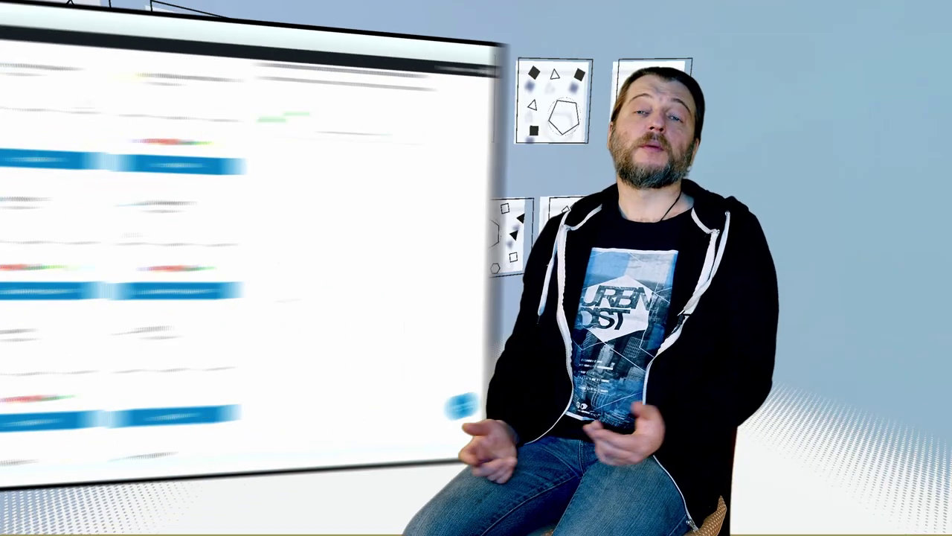